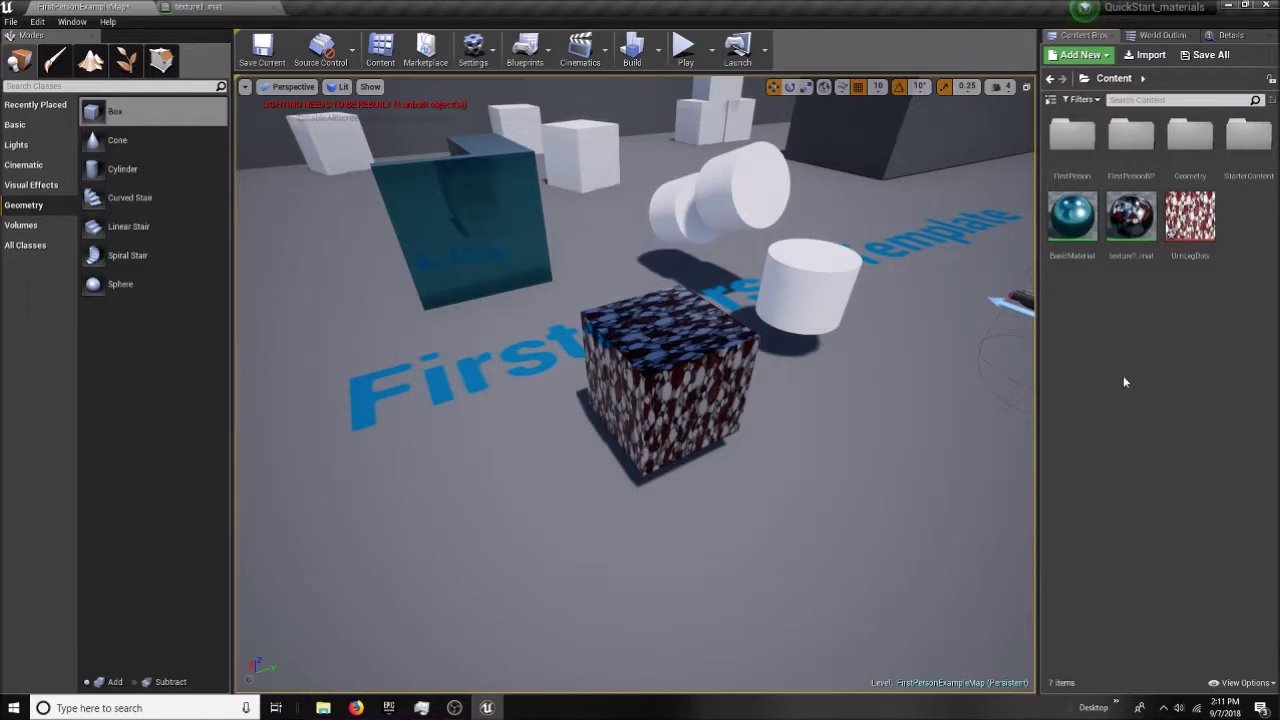
- Import Flower3.png from the Textures folder in File Explorer into the project's Content folder
{"action": "mouse_move", "coordinate": [323, 707]}
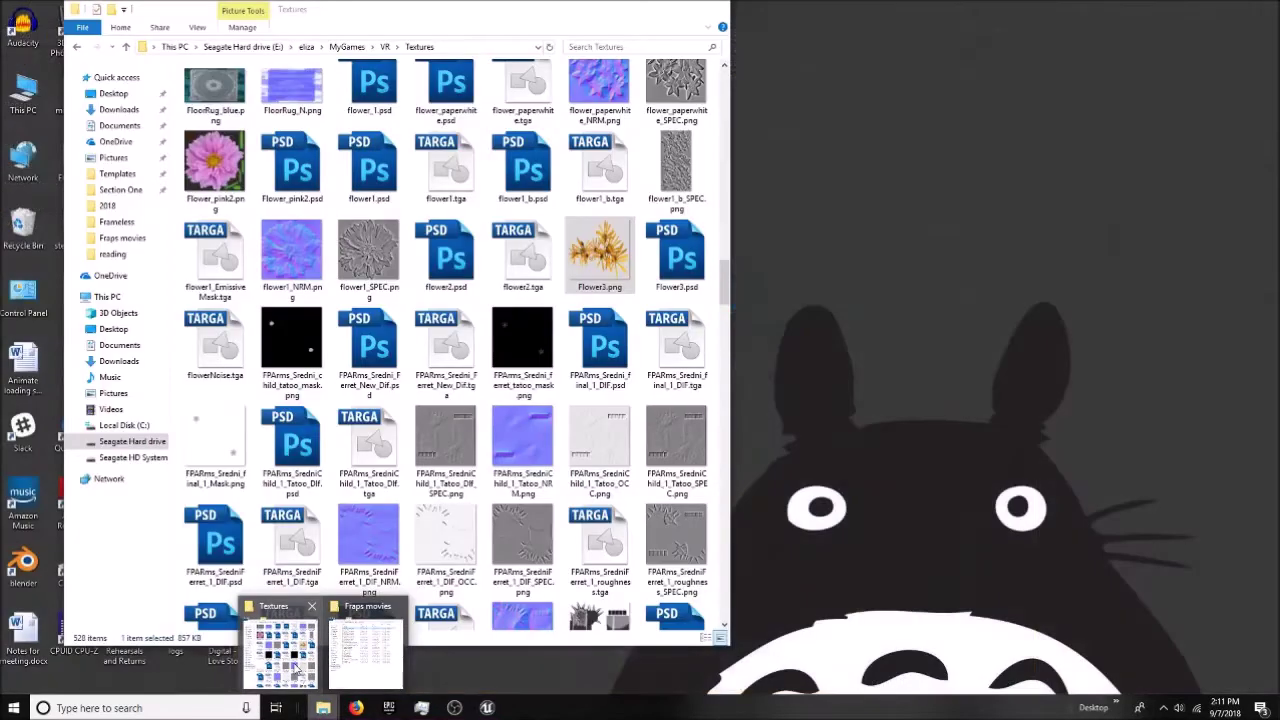
{"action": "left_click", "coordinate": [296, 672]}
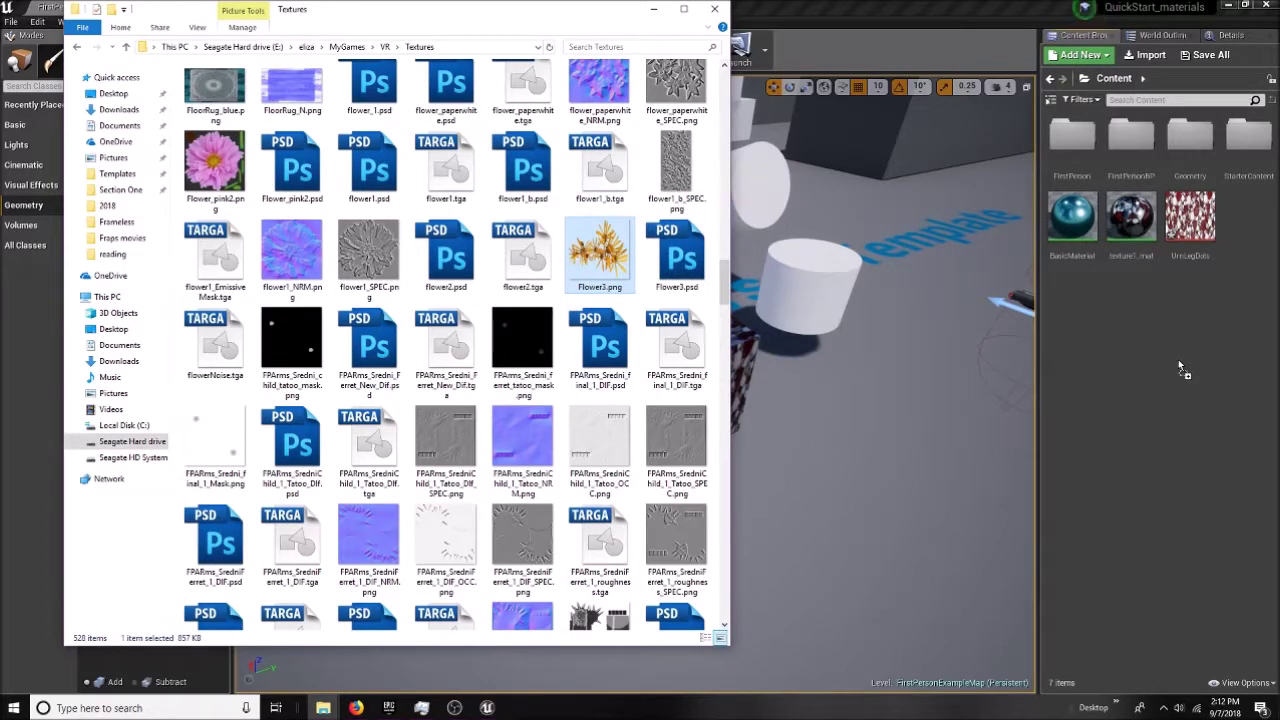
{"action": "left_click_drag", "start_coordinate": [1179, 365], "coordinate": [1179, 365]}
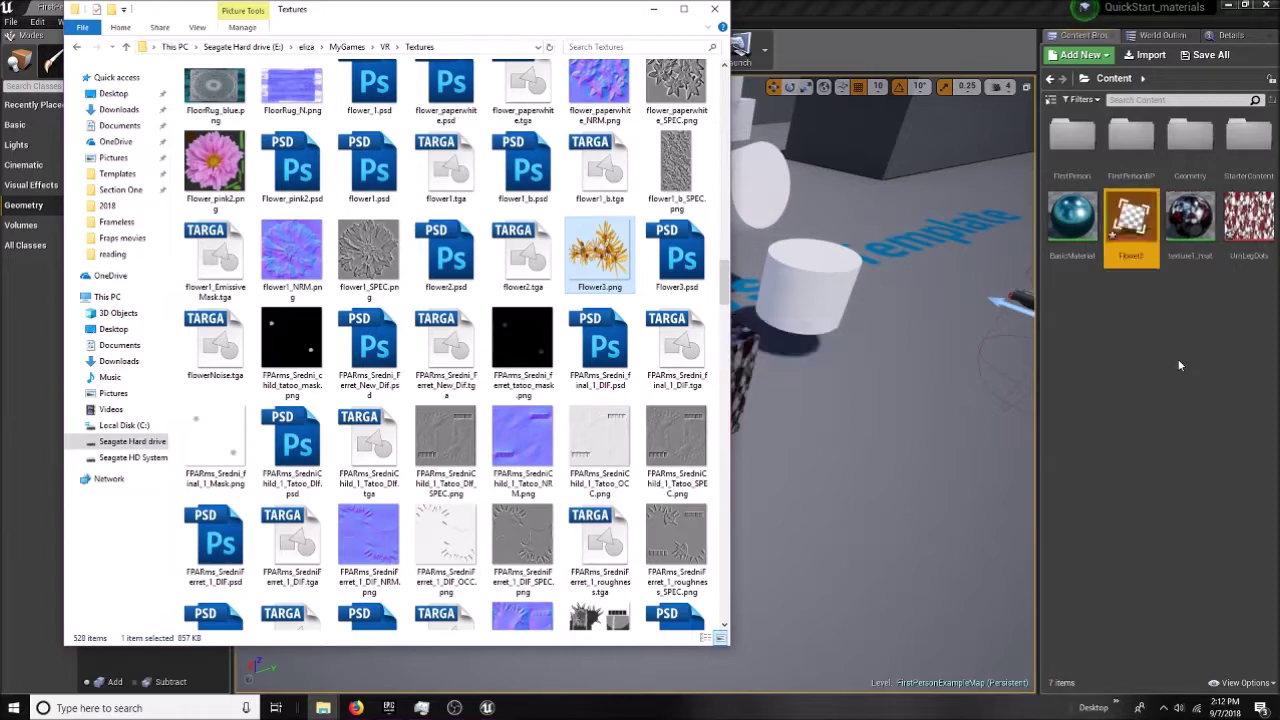
{"action": "left_click", "coordinate": [653, 9]}
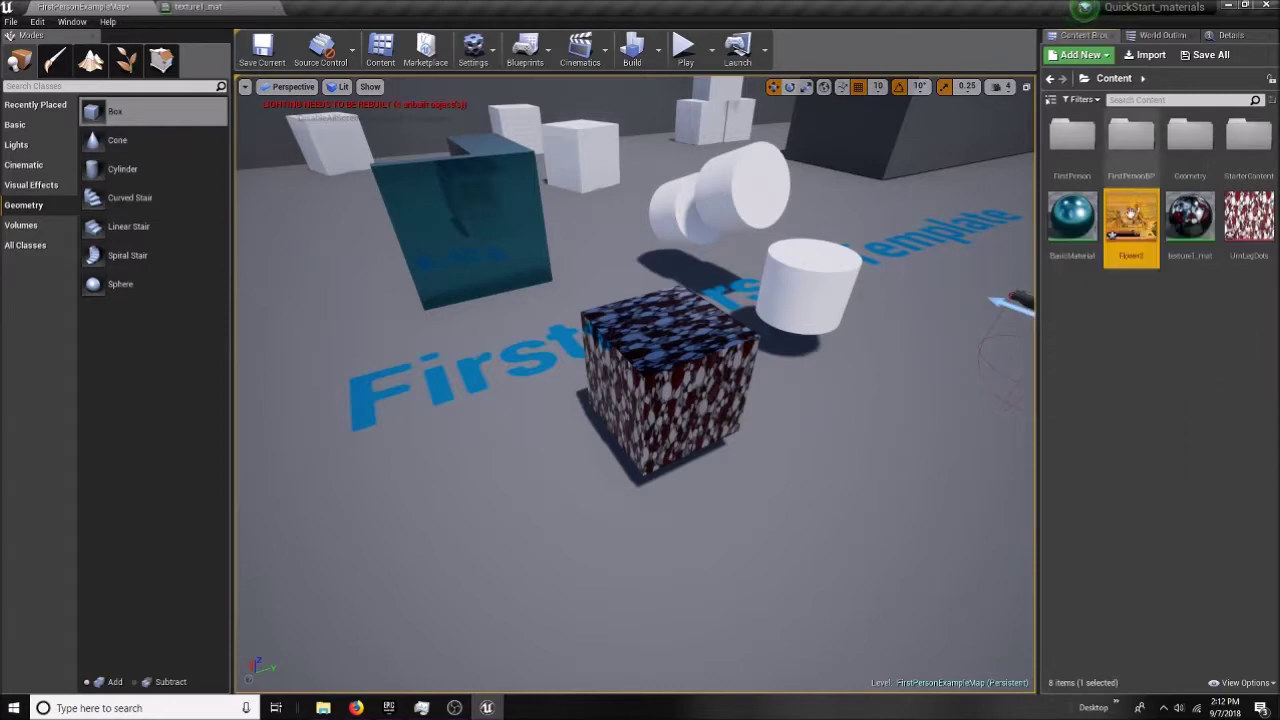
- Inspect the Flower3 texture and its transparent background in the texture editor, and return to the level
{"action": "mouse_move", "coordinate": [1130, 210]}
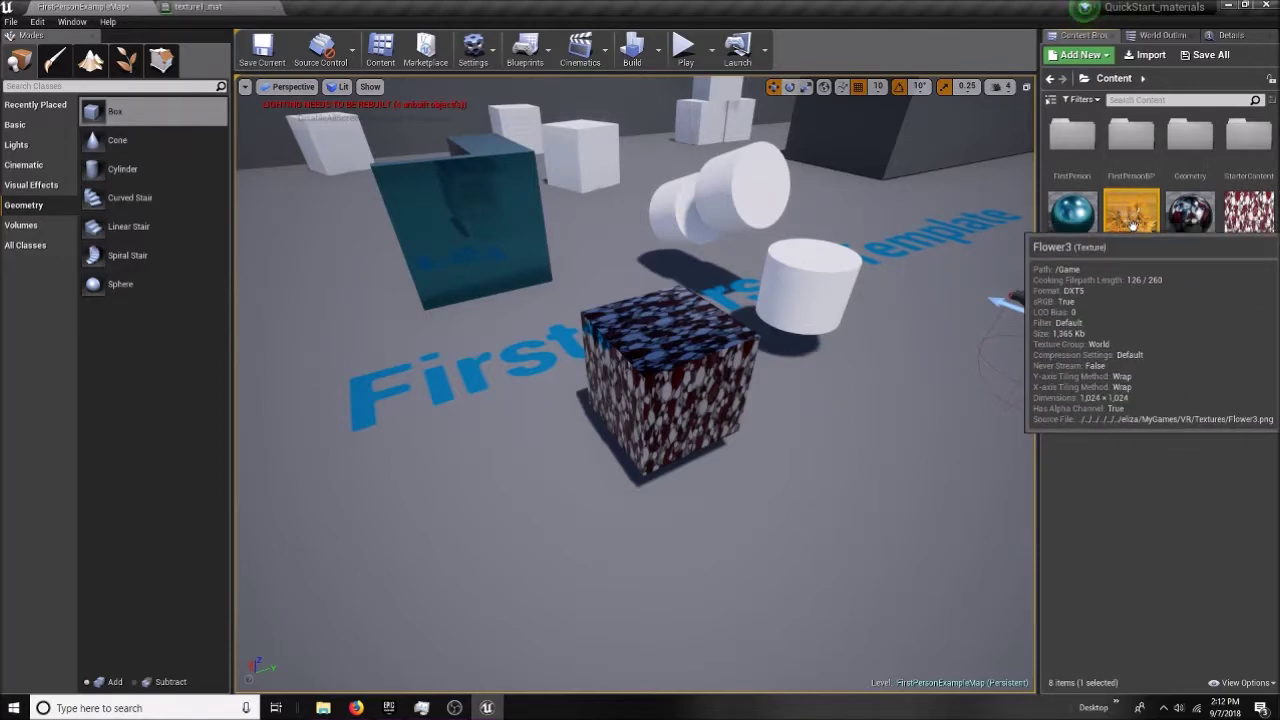
{"action": "double_click", "coordinate": [1133, 224]}
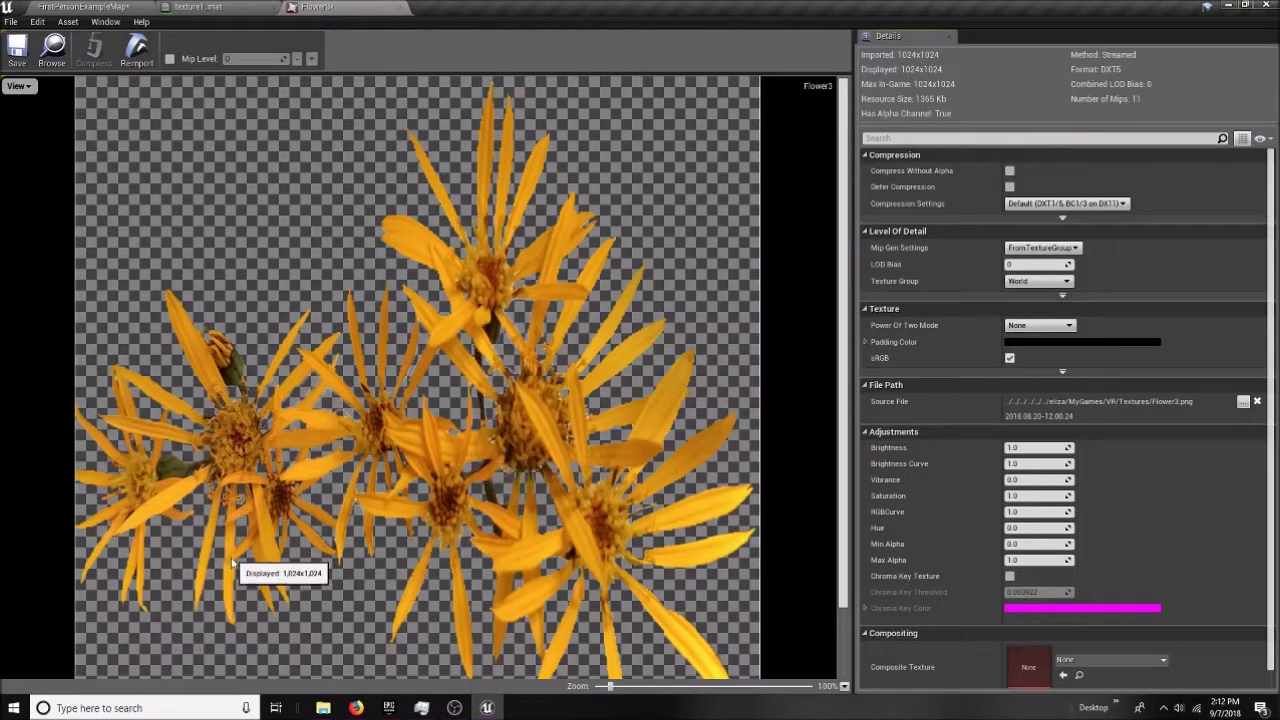
{"action": "scroll", "coordinate": [230, 580], "scroll_direction": "down", "scroll_amount": 2}
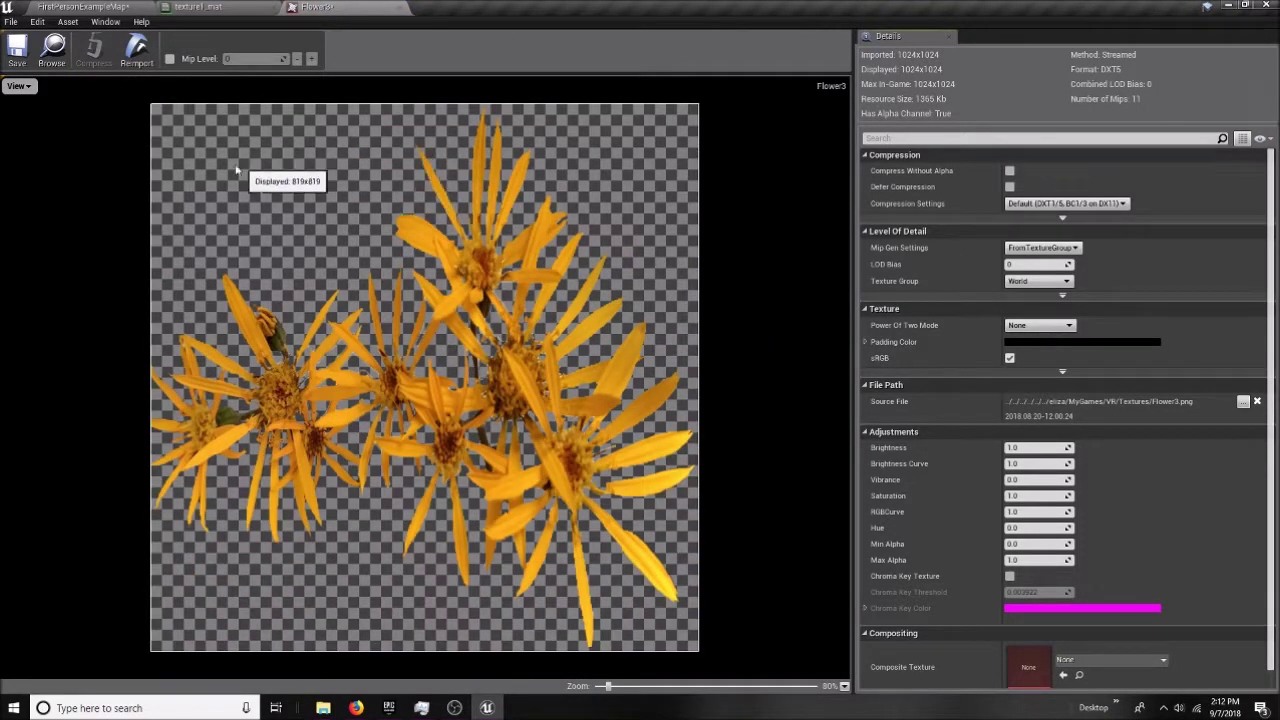
{"action": "left_click", "coordinate": [400, 8]}
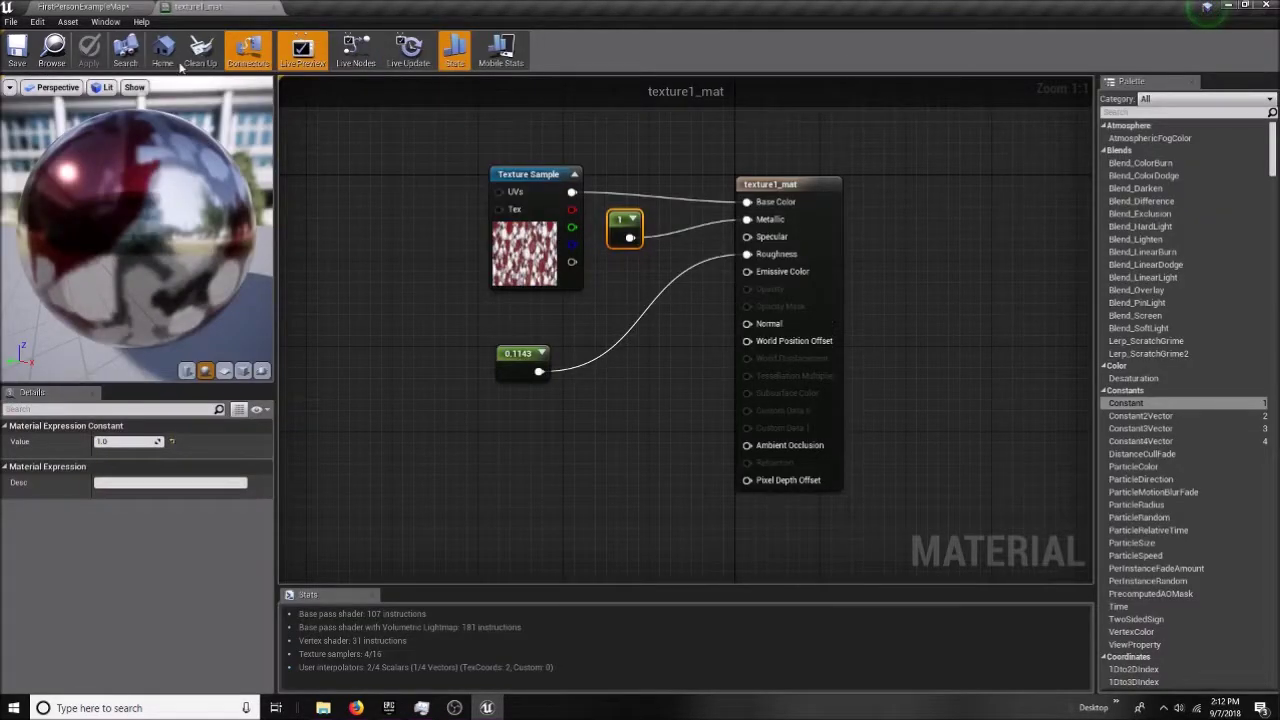
{"action": "left_click", "coordinate": [90, 8]}
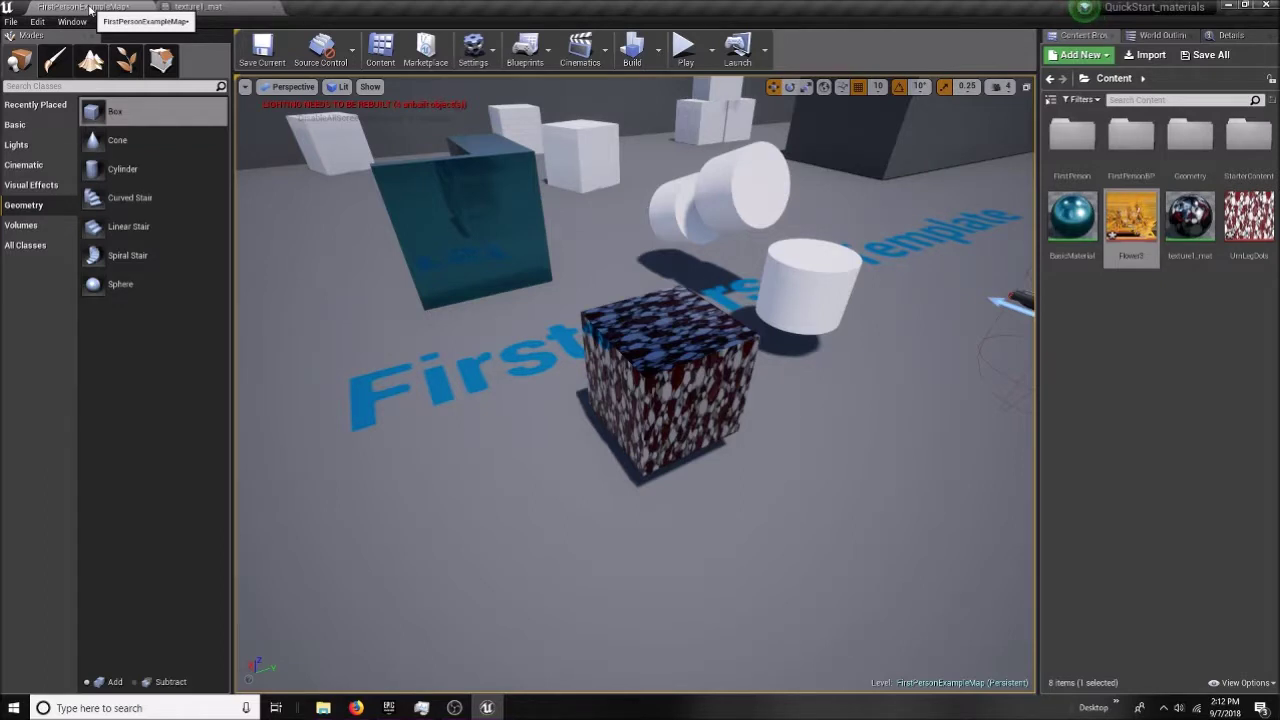
- Create a new material in the Content folder and name it textureTranspa_mat
{"action": "right_click", "coordinate": [1122, 328]}
{"action": "left_click", "coordinate": [1165, 474]}
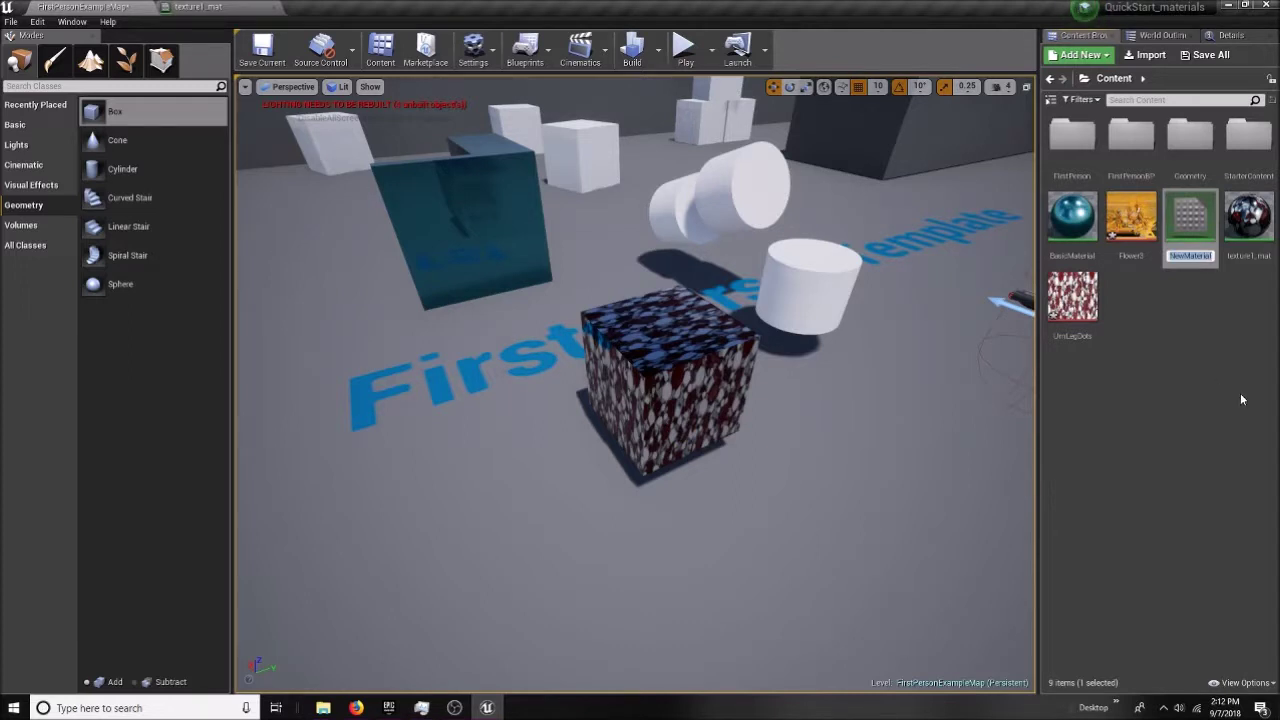
{"action": "type", "text": "texture"}
{"action": "type", "text": "Tramp"}
{"action": "type", "text": "a_mat"}
{"action": "key", "text": "Return"}
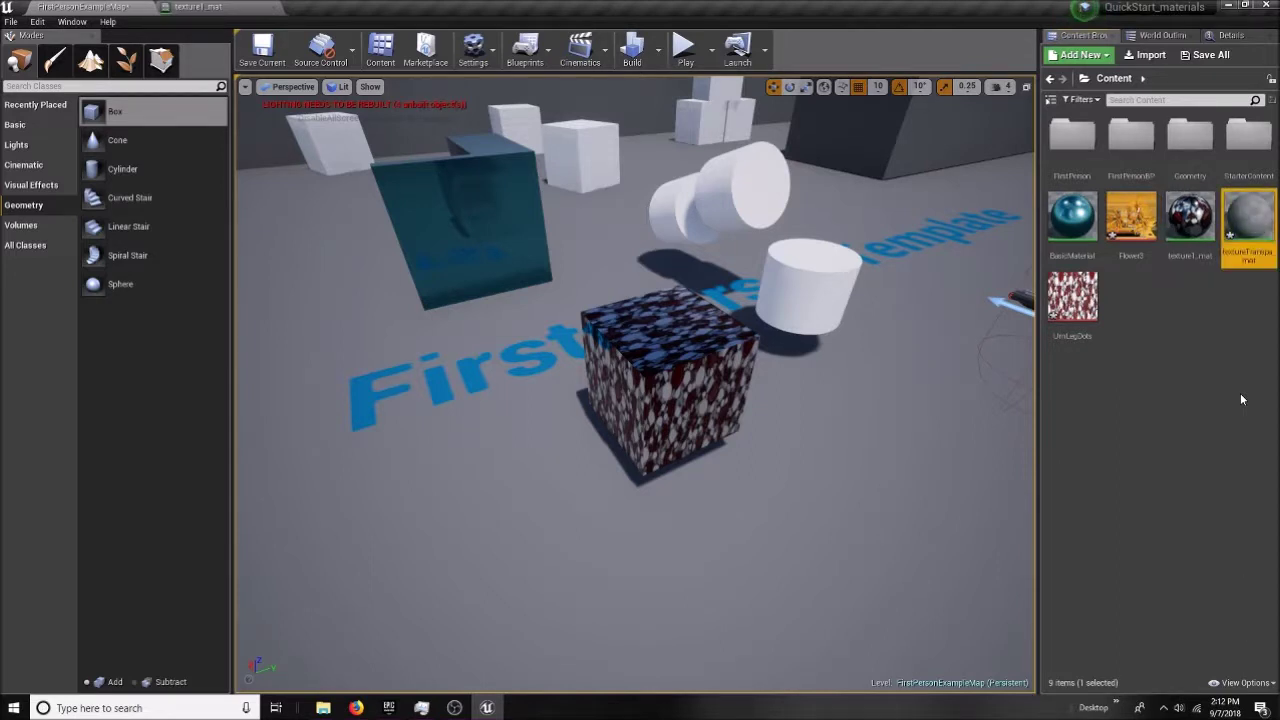
- Open textureTranspa_mat for editing and set its blend mode to Masked
{"action": "double_click", "coordinate": [1262, 220]}
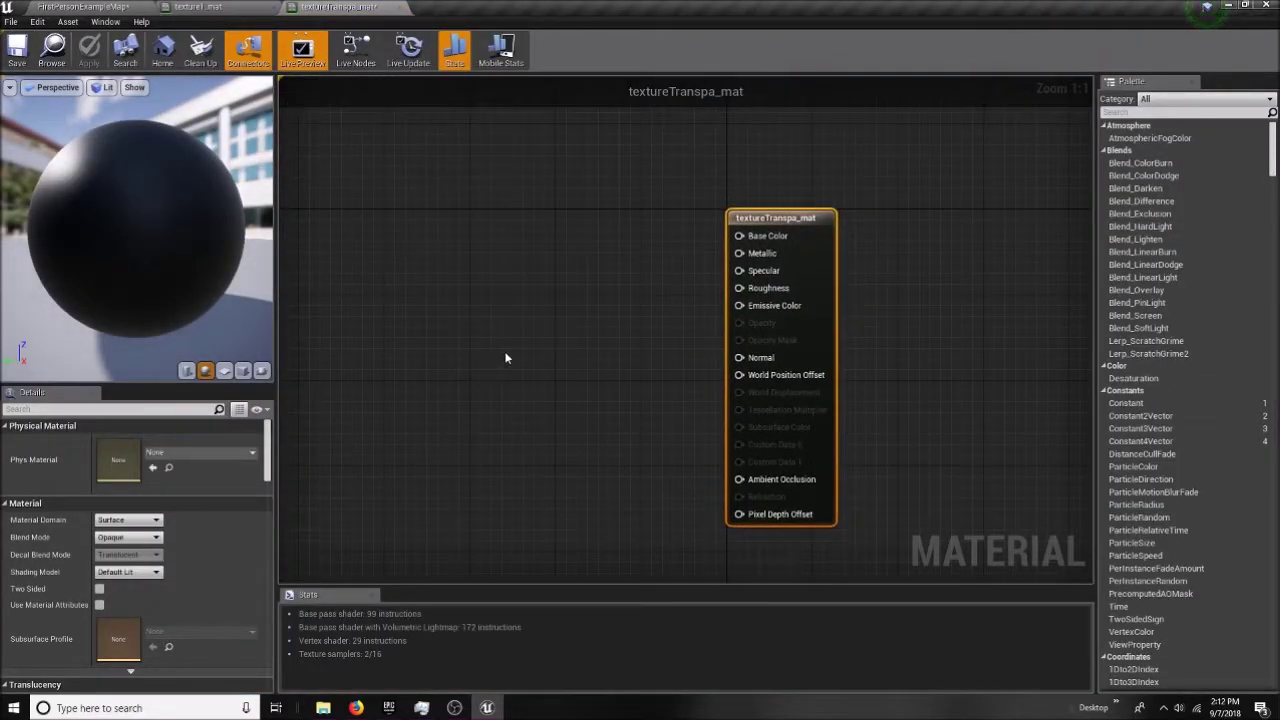
{"action": "left_click", "coordinate": [452, 346]}
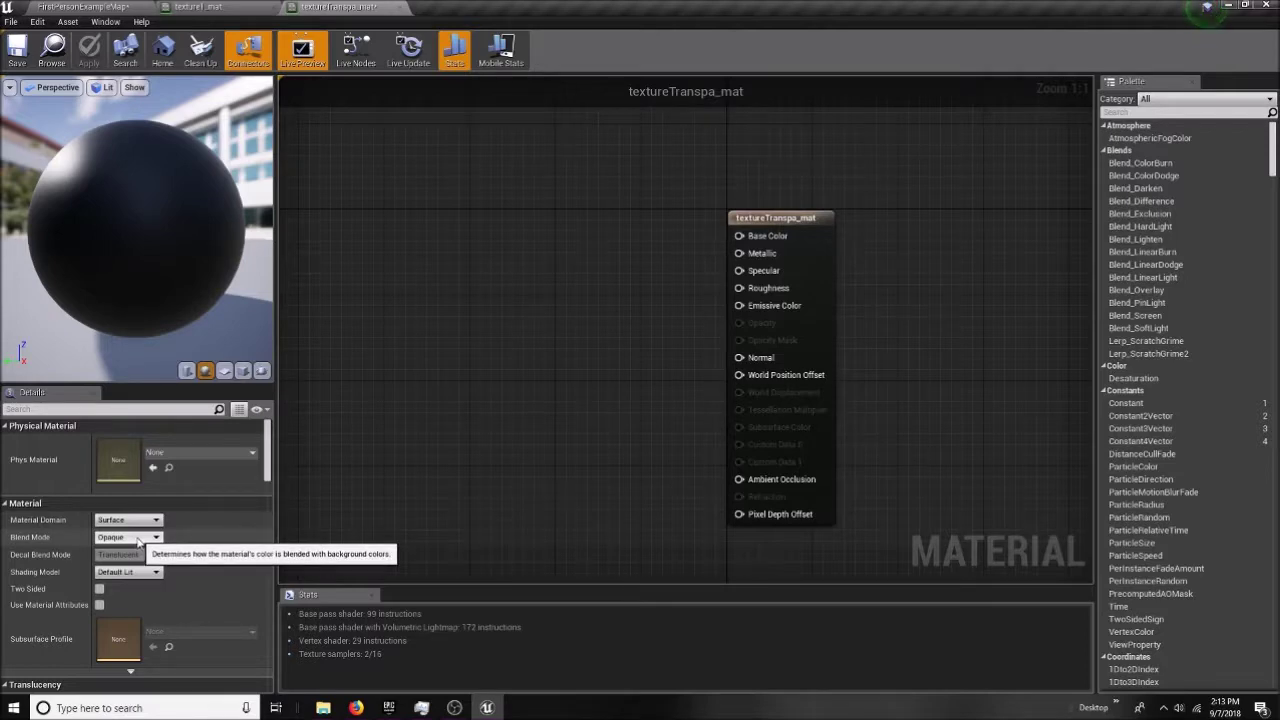
{"action": "left_click", "coordinate": [139, 541]}
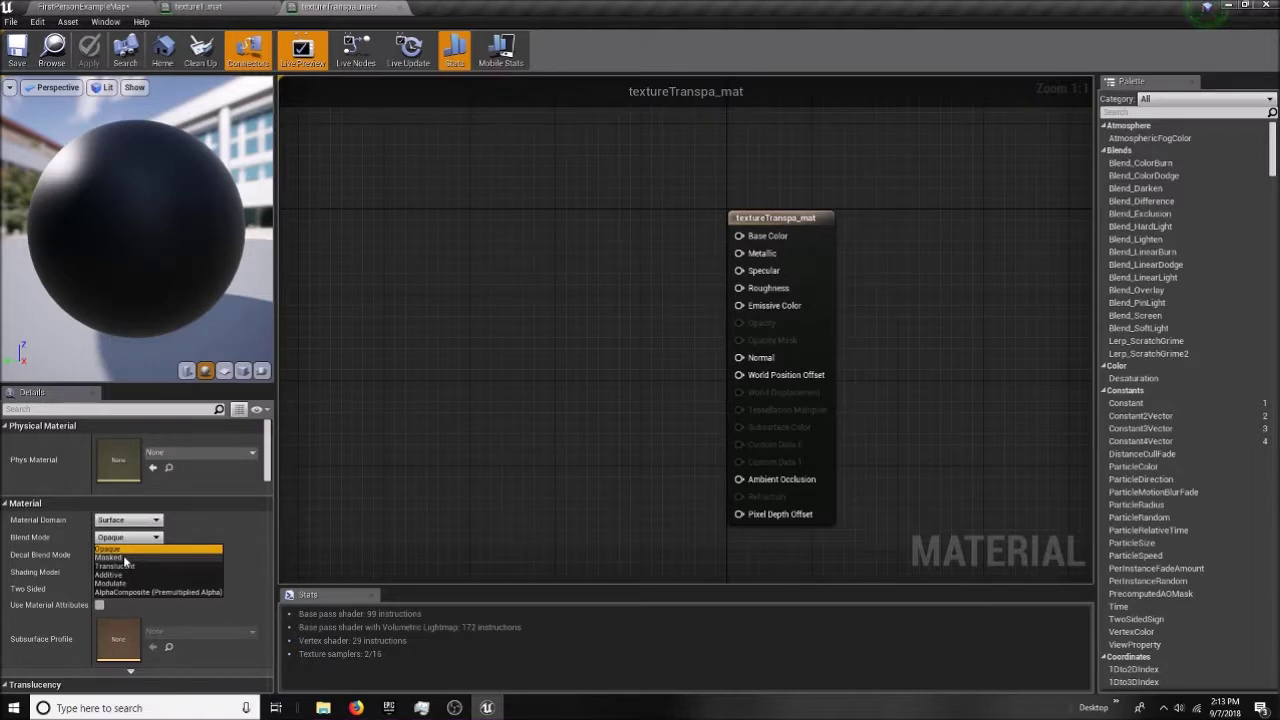
{"action": "left_click", "coordinate": [124, 557]}
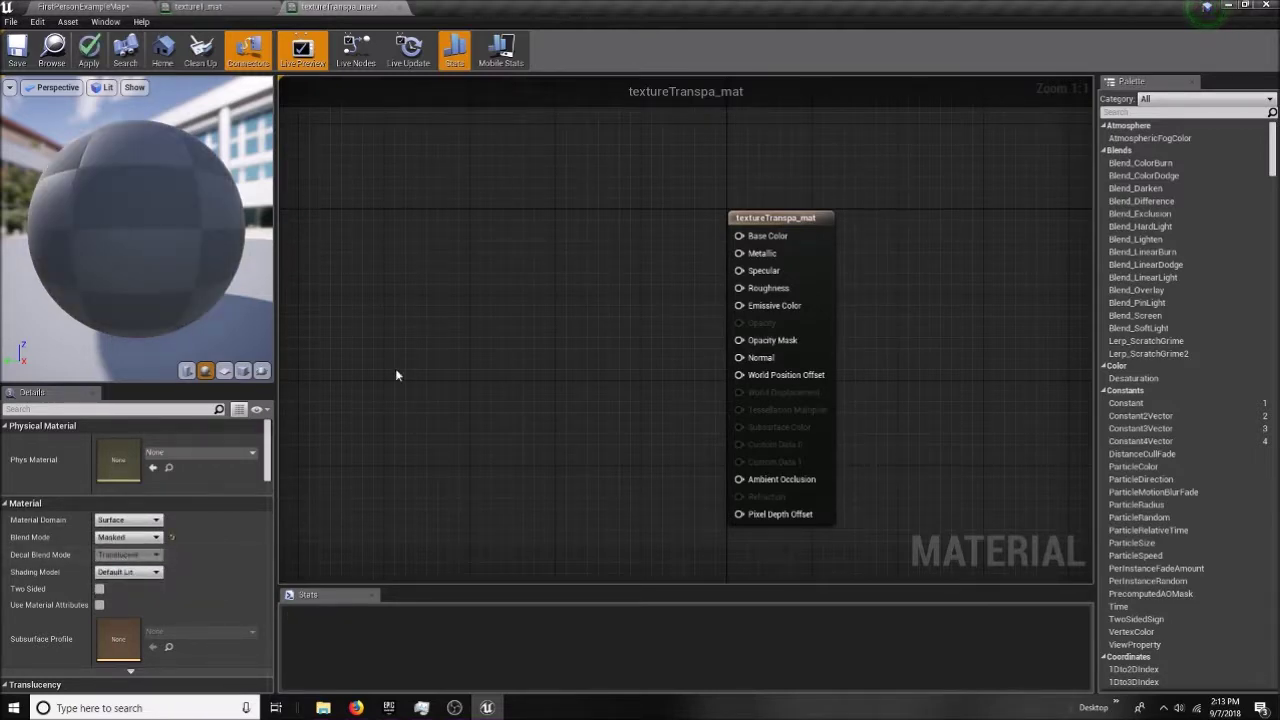
- Add a Texture Sample node beside the material node and assign the Flower3 texture to it
{"action": "right_click", "coordinate": [503, 270]}
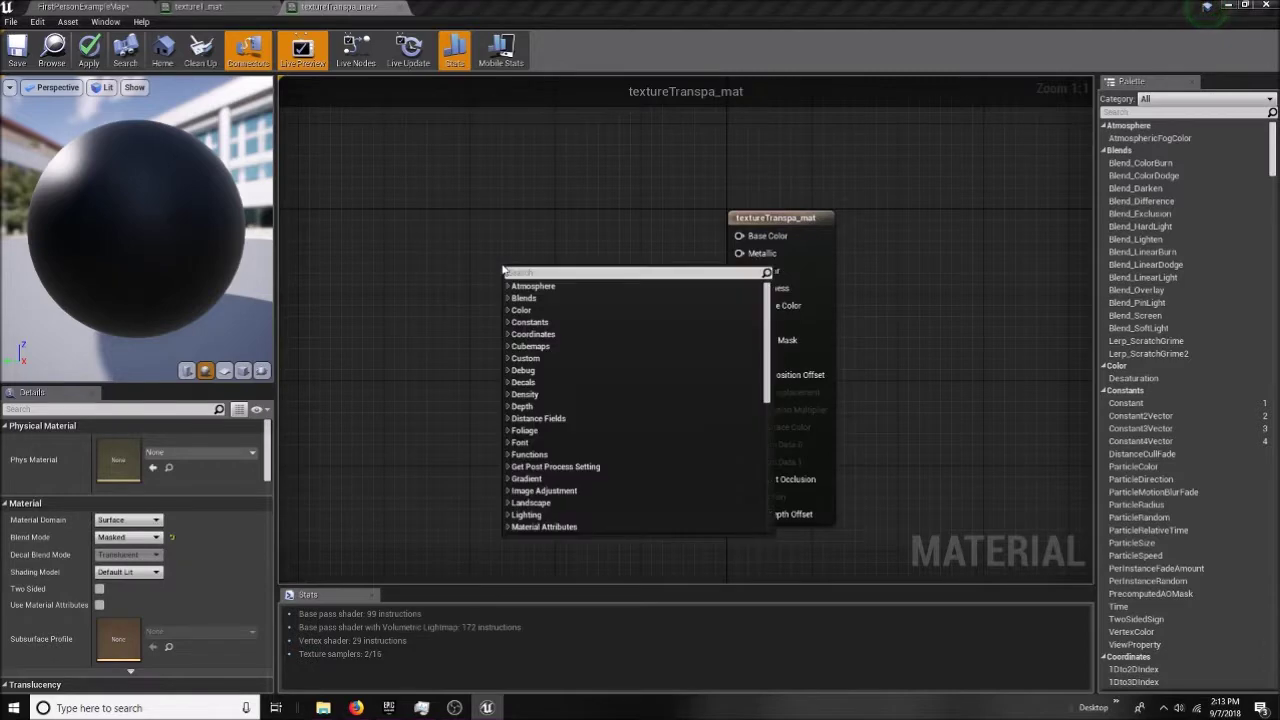
{"action": "type", "text": "textu"}
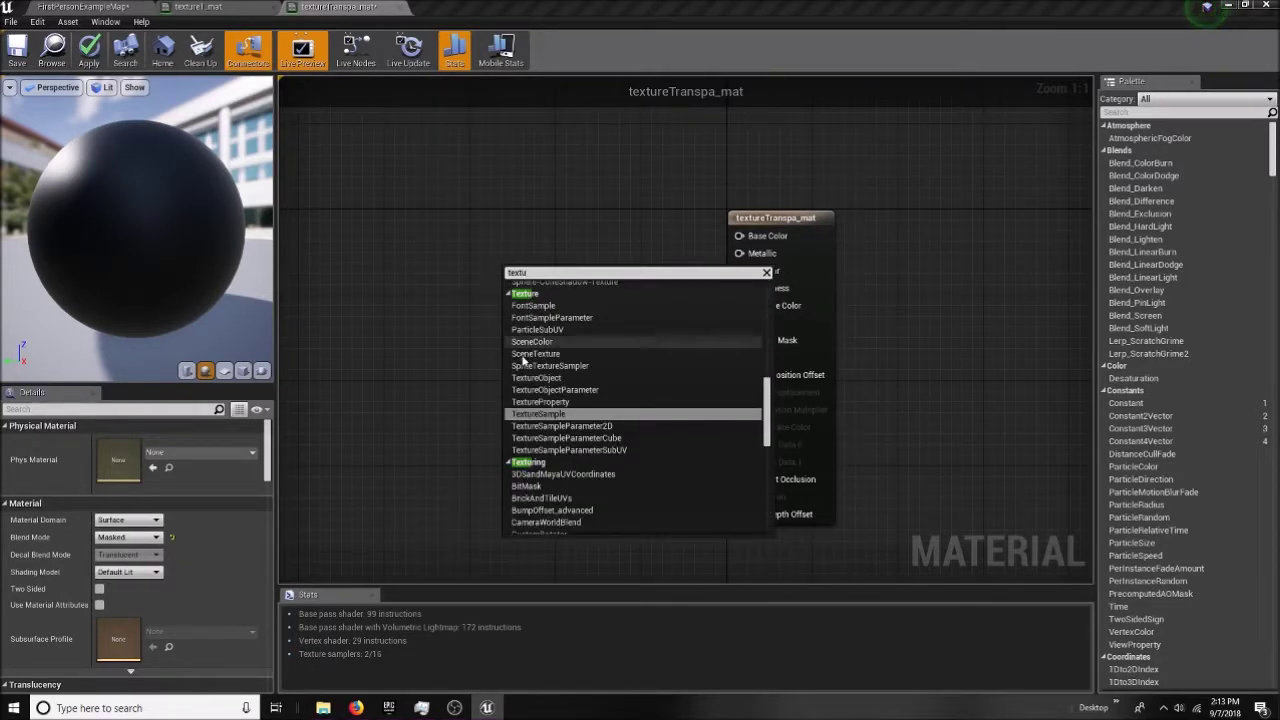
{"action": "left_click", "coordinate": [578, 413]}
{"action": "left_click_drag", "start_coordinate": [536, 272], "coordinate": [526, 208]}
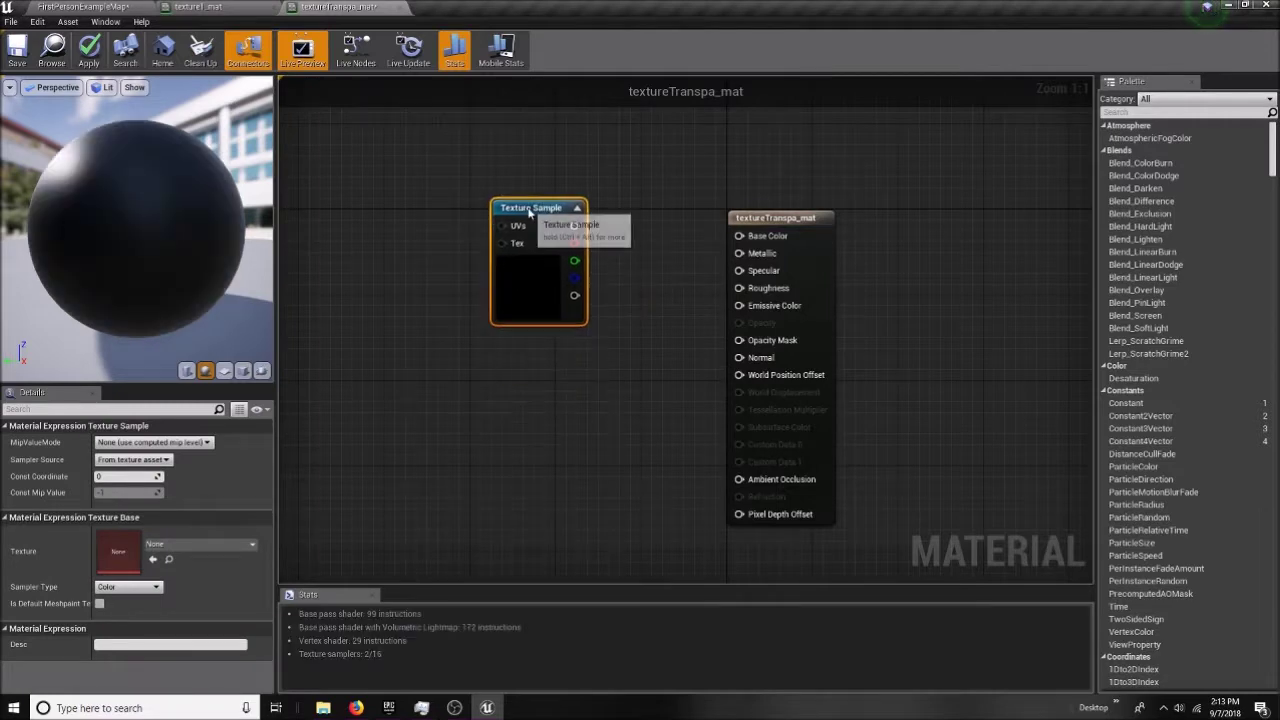
{"action": "left_click", "coordinate": [200, 544]}
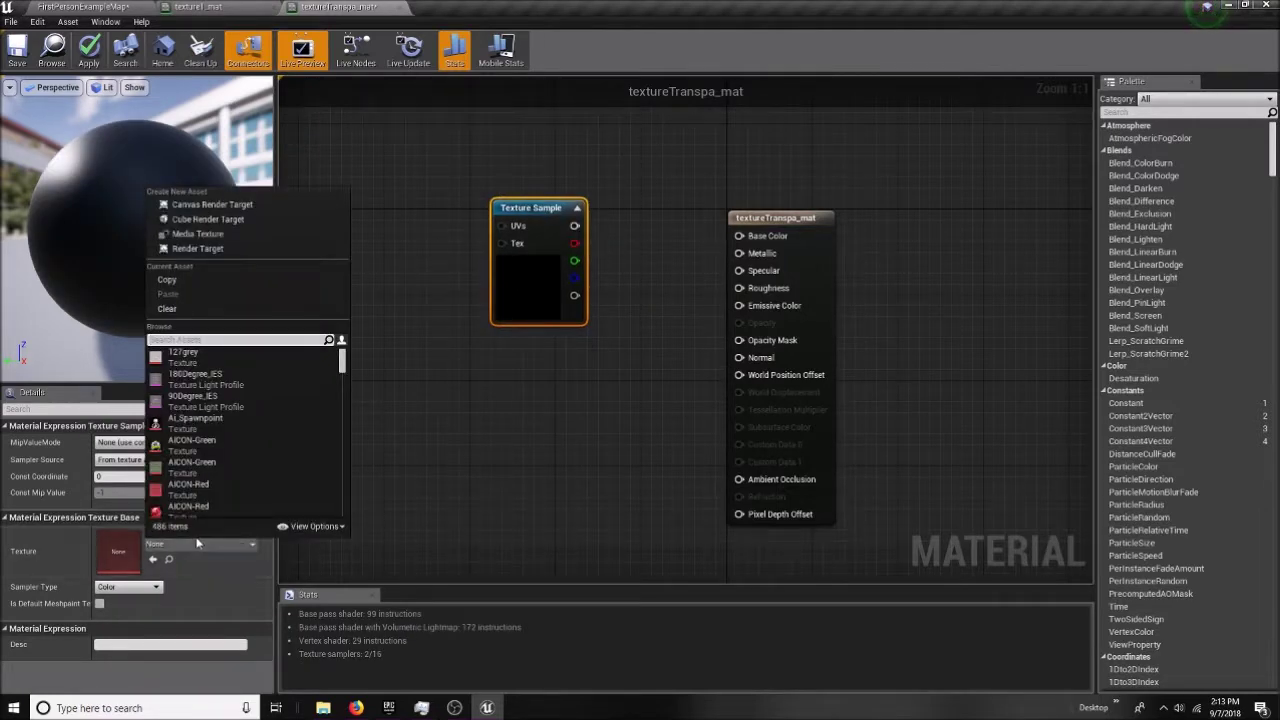
{"action": "type", "text": "alower"}
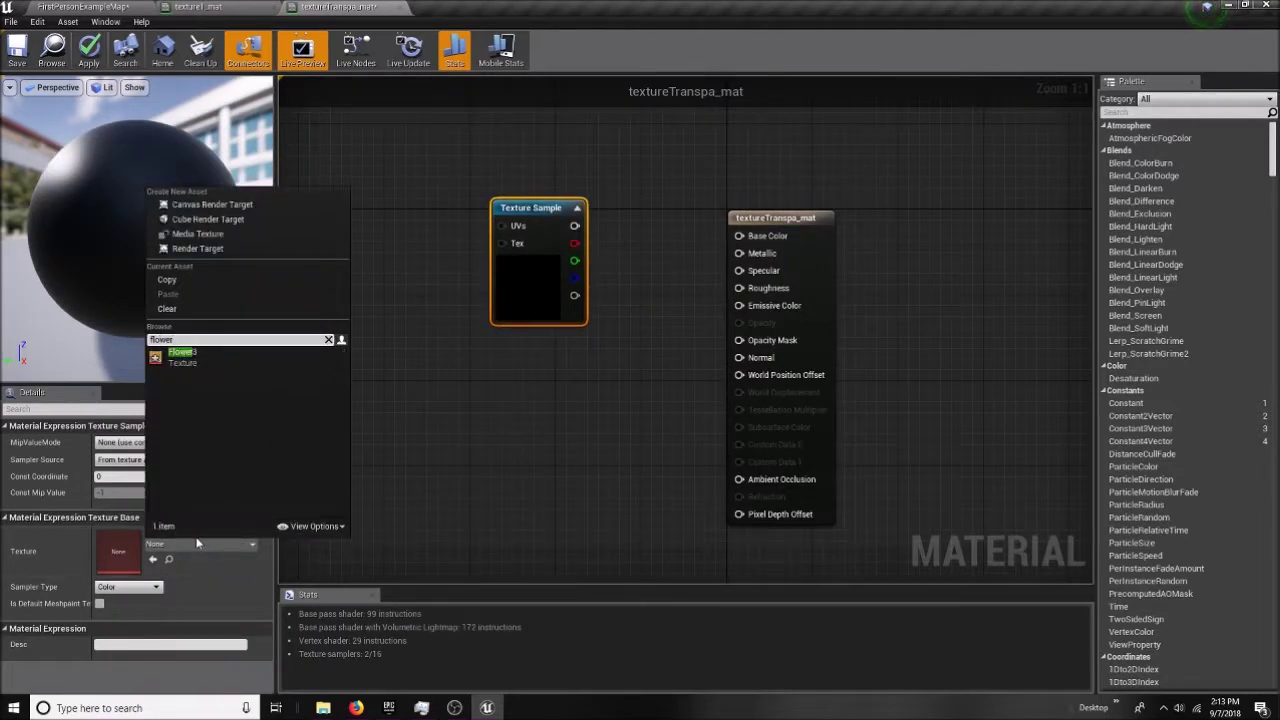
{"action": "left_click", "coordinate": [180, 362]}
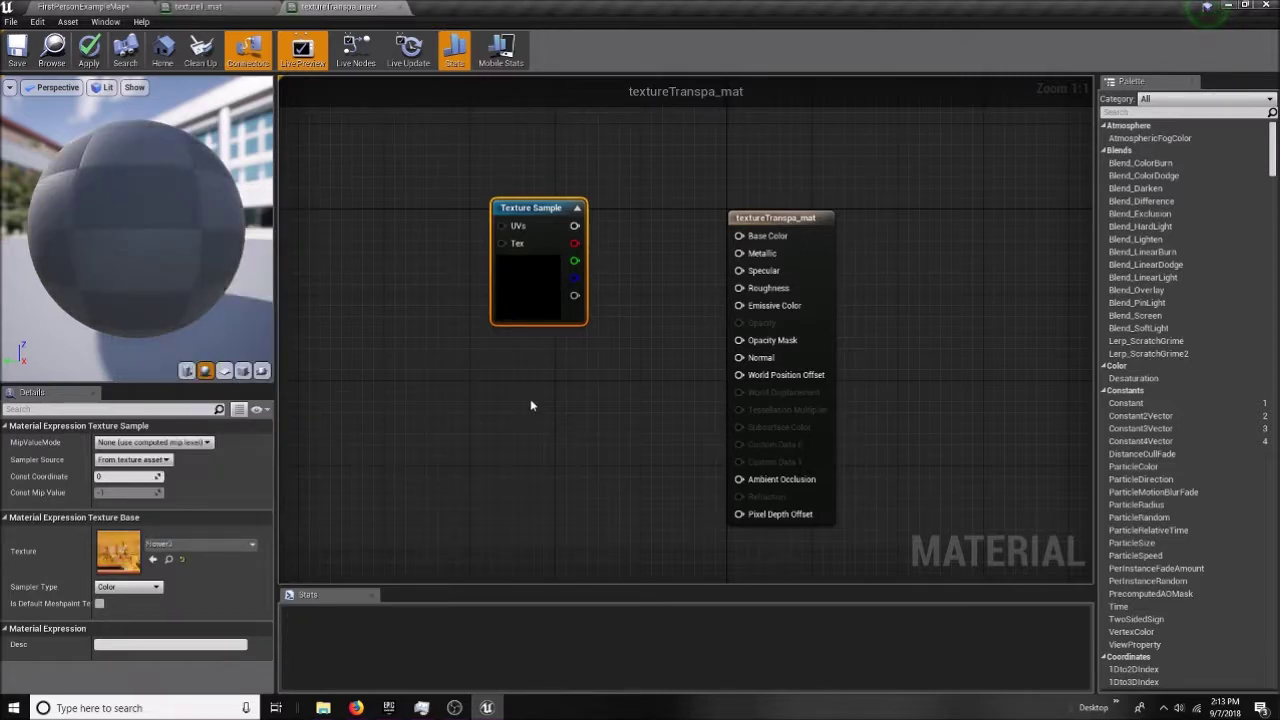
- Connect the Texture Sample's color output to Base Color and its alpha output to Opacity Mask, previewing the material on a cube
{"action": "left_click_drag", "start_coordinate": [575, 226], "coordinate": [739, 236]}
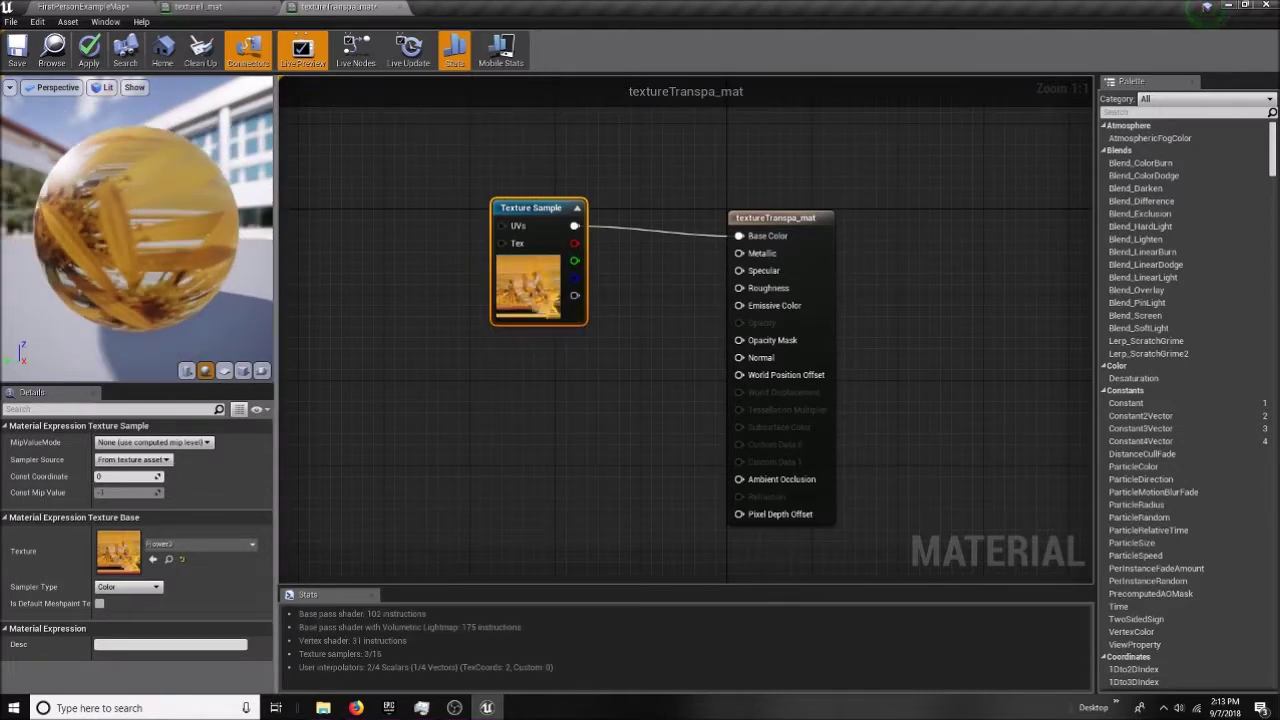
{"action": "left_click", "coordinate": [243, 370]}
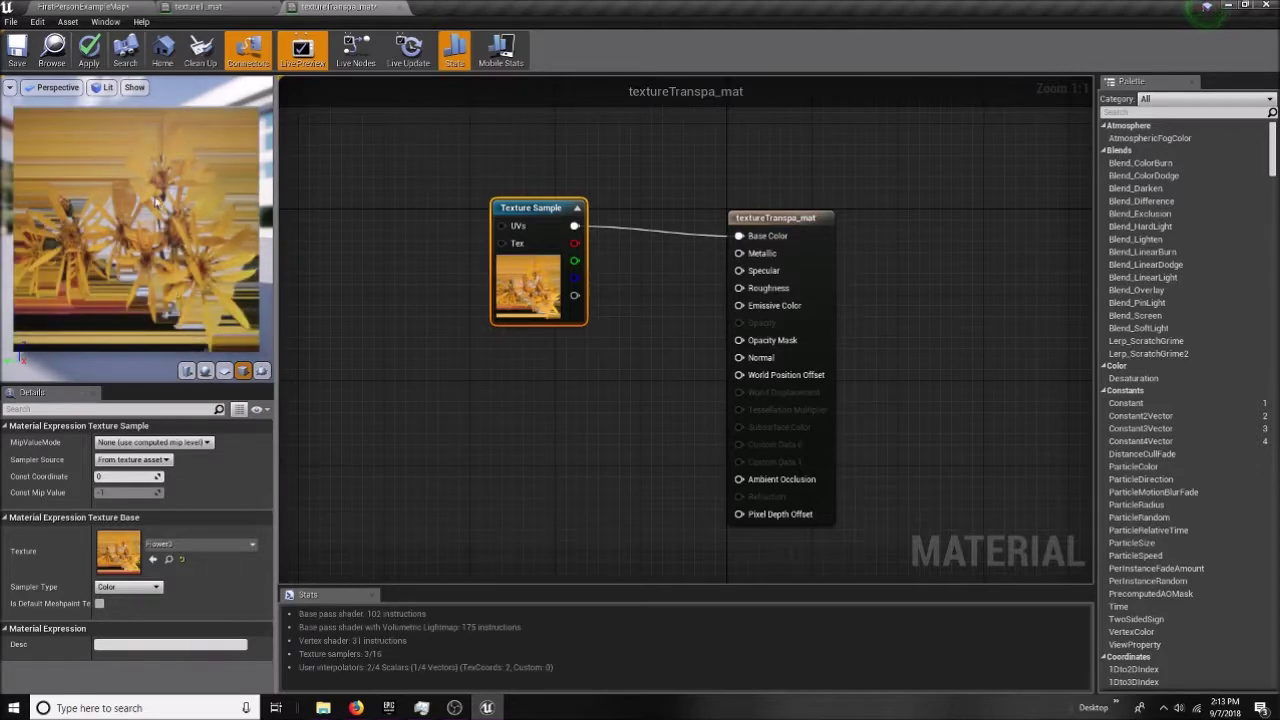
{"action": "left_click_drag", "start_coordinate": [54, 138], "coordinate": [119, 174]}
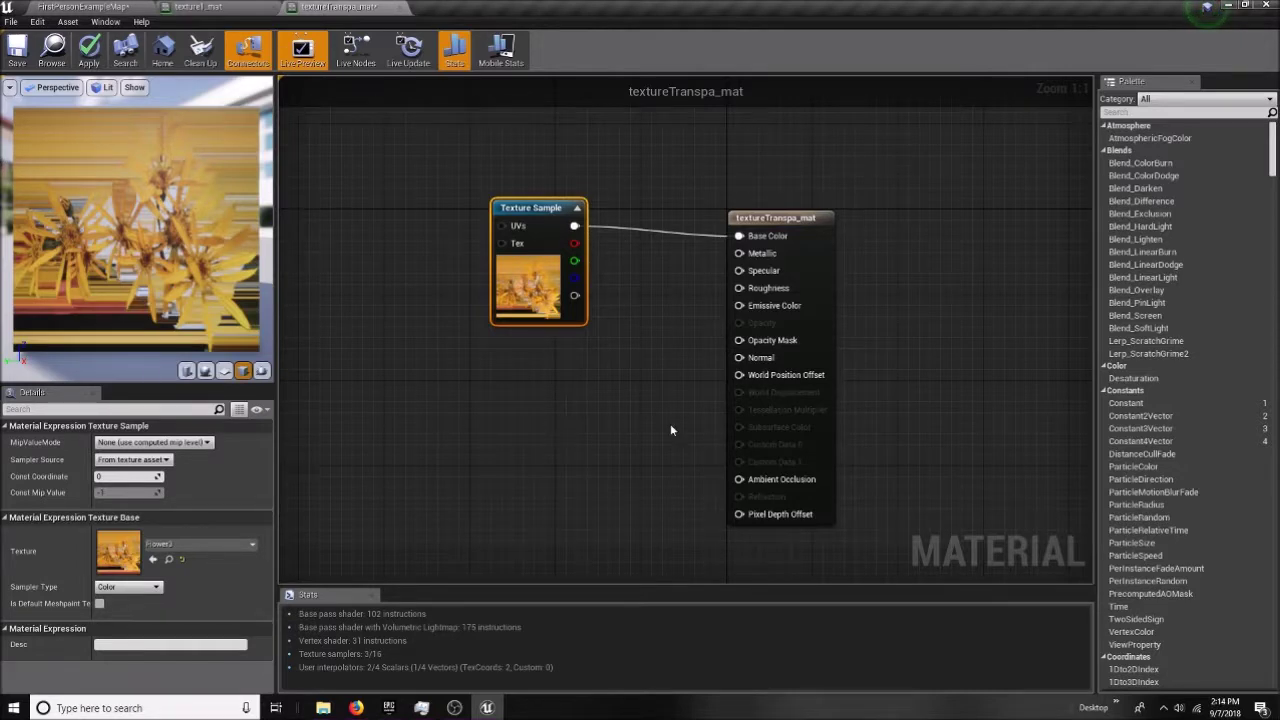
{"action": "left_click_drag", "start_coordinate": [535, 222], "coordinate": [514, 211]}
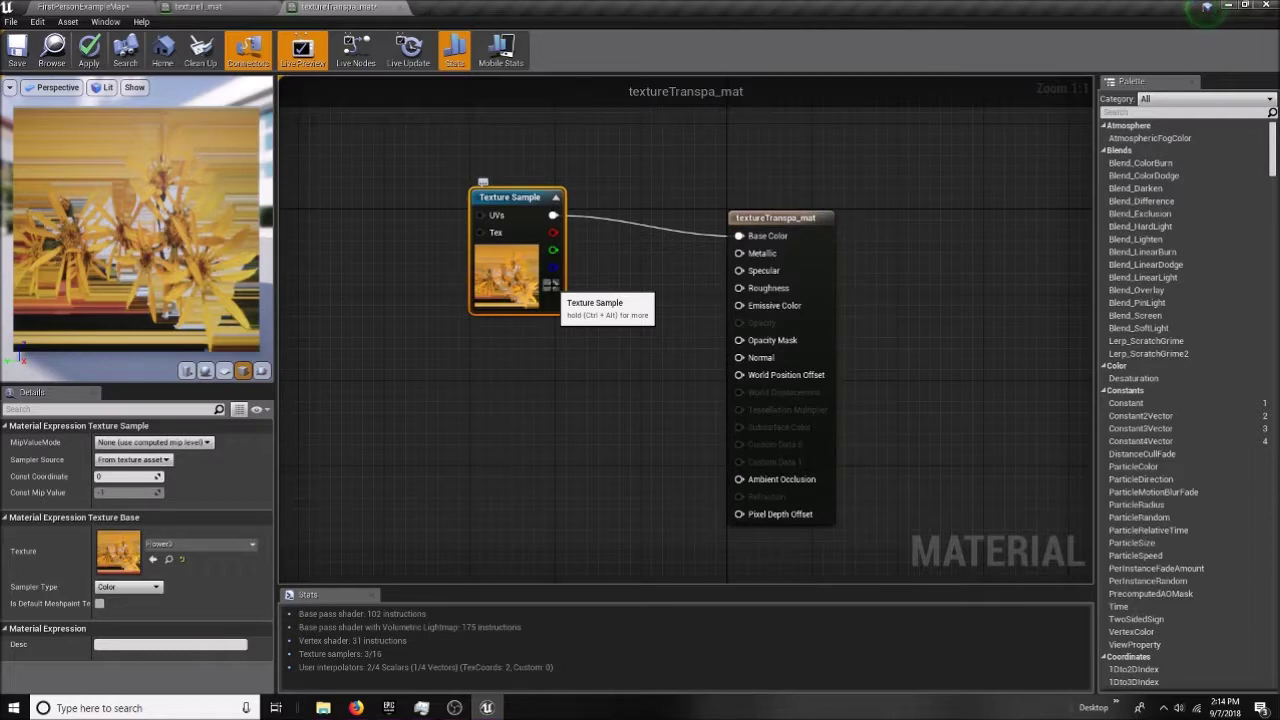
{"action": "left_click_drag", "start_coordinate": [553, 285], "coordinate": [737, 340]}
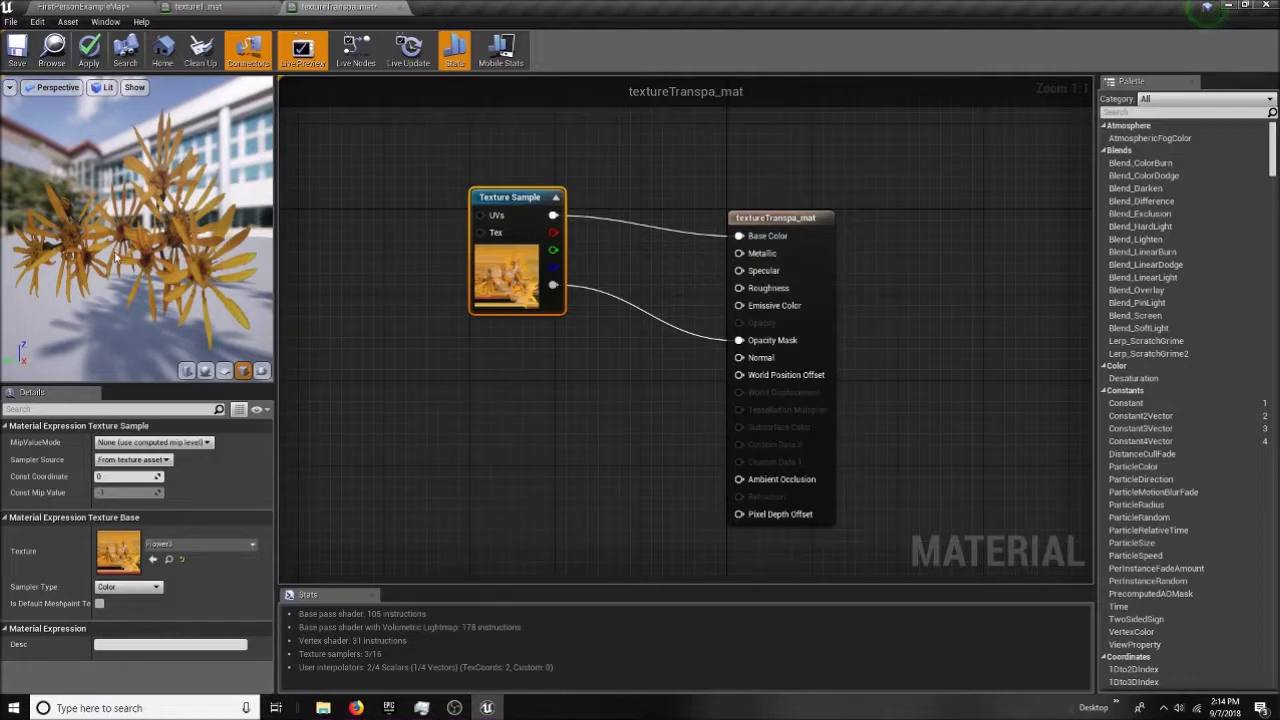
- Add two Constant nodes connected to Metallic and Roughness, and set the Metallic constant to about 0.905
{"action": "left_click_drag", "start_coordinate": [1126, 402], "coordinate": [739, 253]}
{"action": "left_click_drag", "start_coordinate": [1155, 404], "coordinate": [752, 290]}
{"action": "left_click", "coordinate": [549, 364]}
{"action": "left_click_drag", "start_coordinate": [125, 442], "coordinate": [154, 442]}
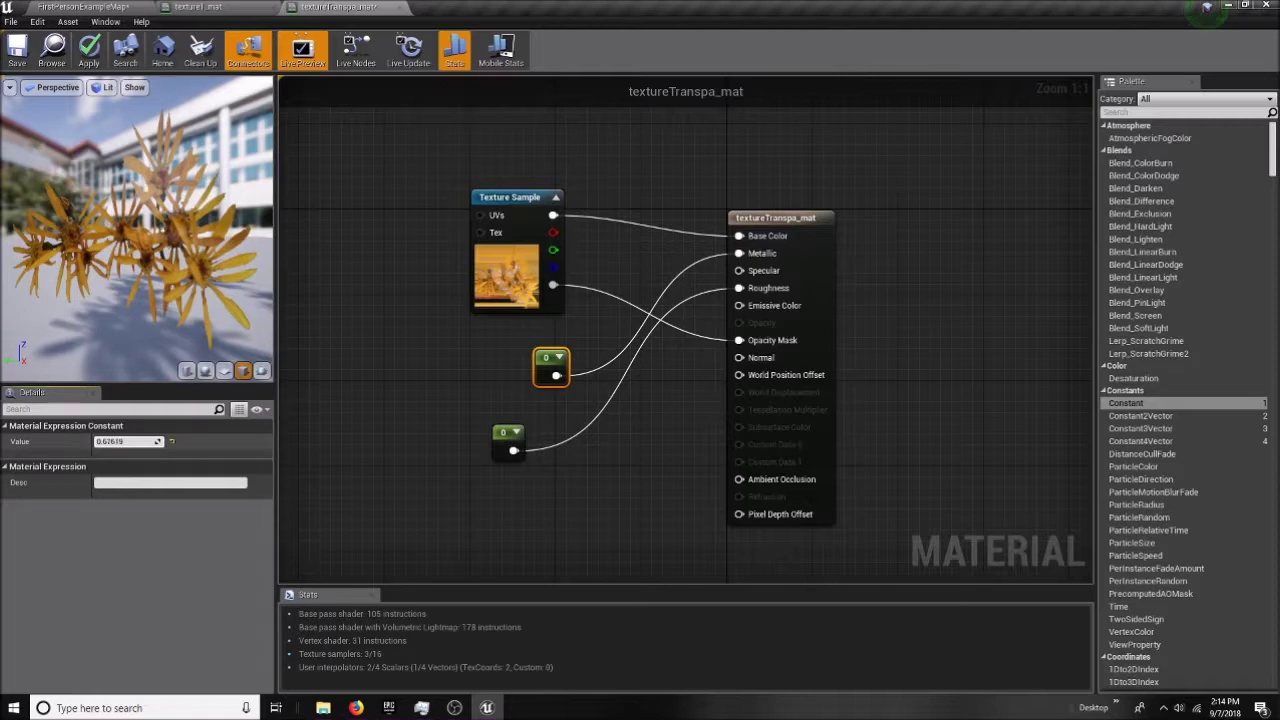
{"action": "left_click_drag", "start_coordinate": [154, 442], "coordinate": [156, 442]}
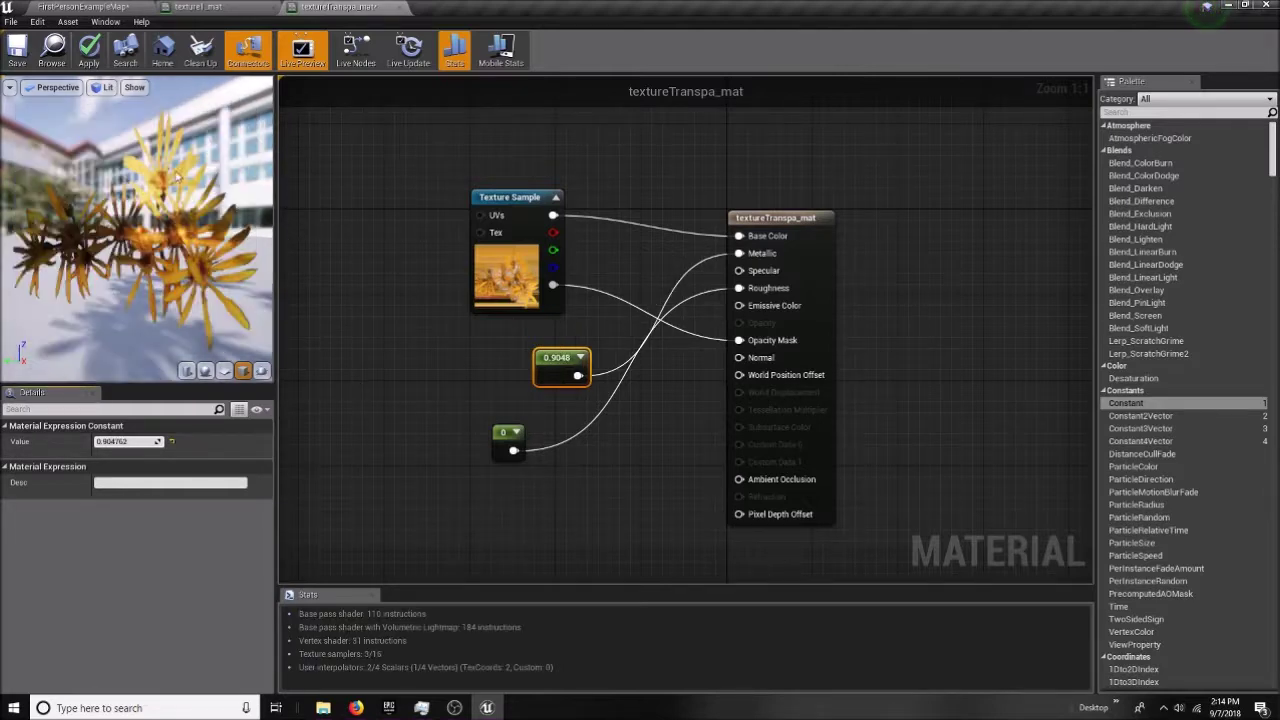
- Apply and save the changes to textureTranspa_mat and return to the level
{"action": "left_click", "coordinate": [75, 67]}
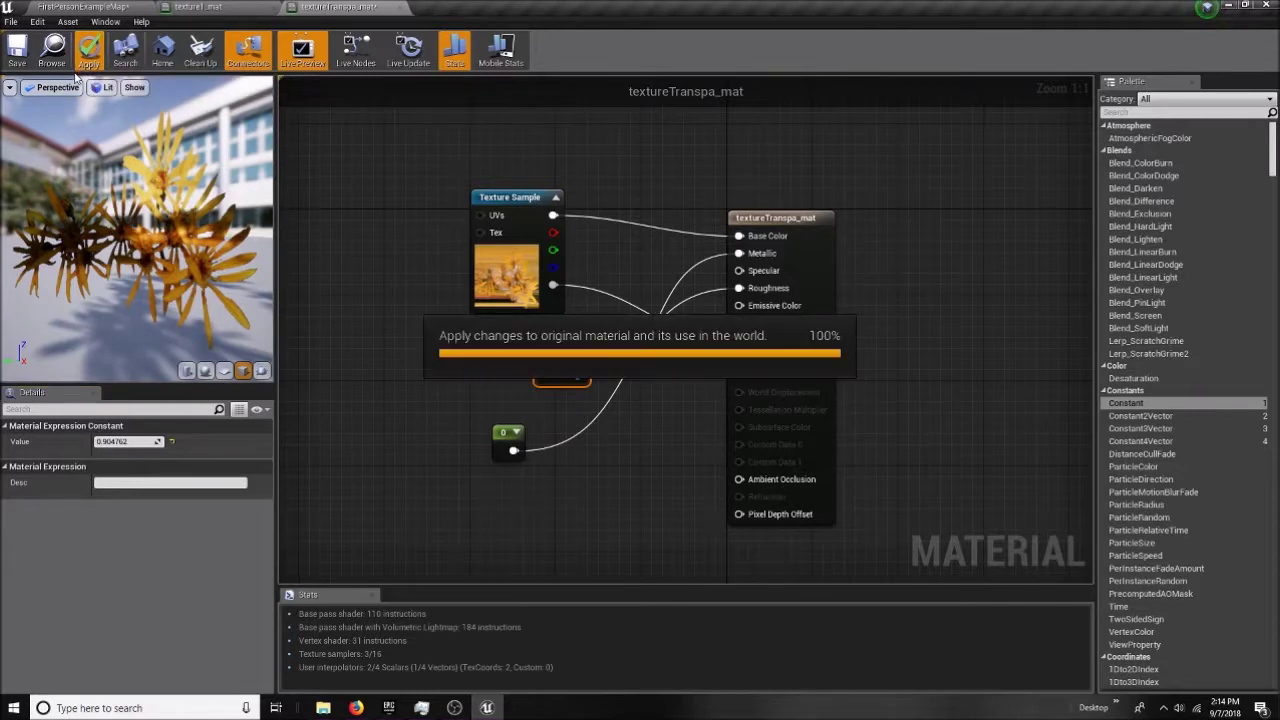
{"action": "left_click", "coordinate": [17, 57]}
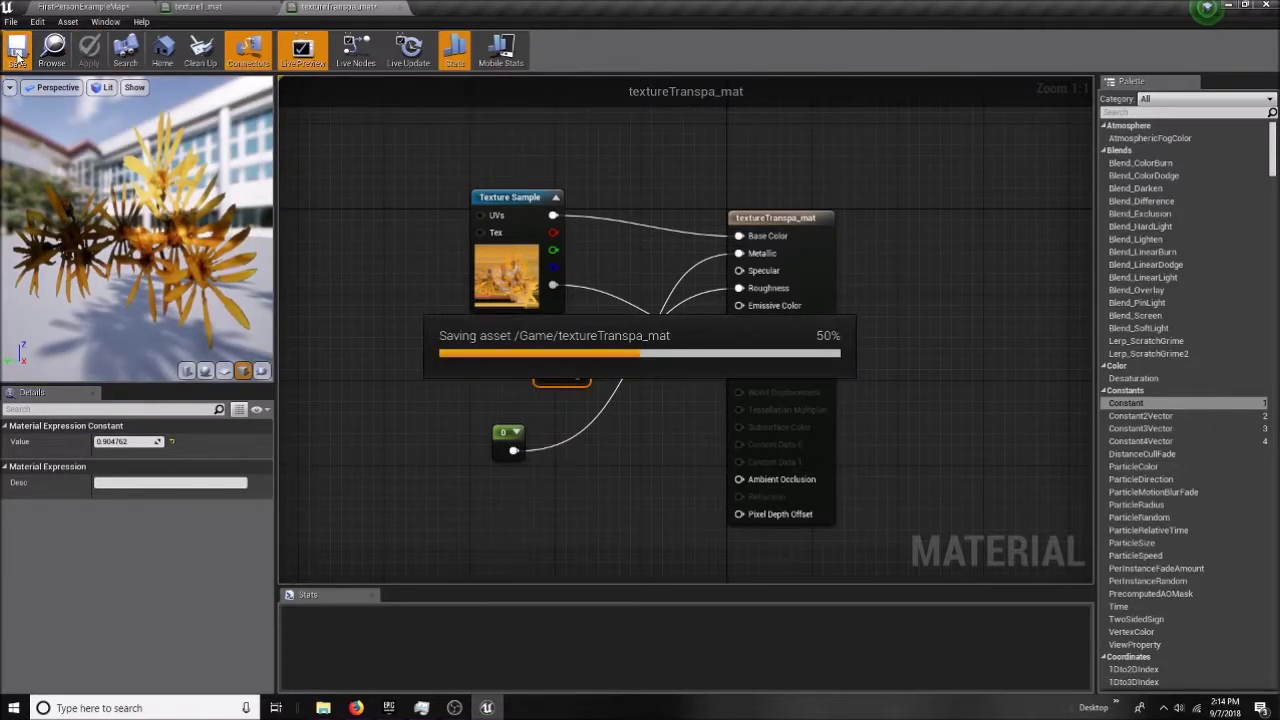
{"action": "left_click", "coordinate": [85, 7]}
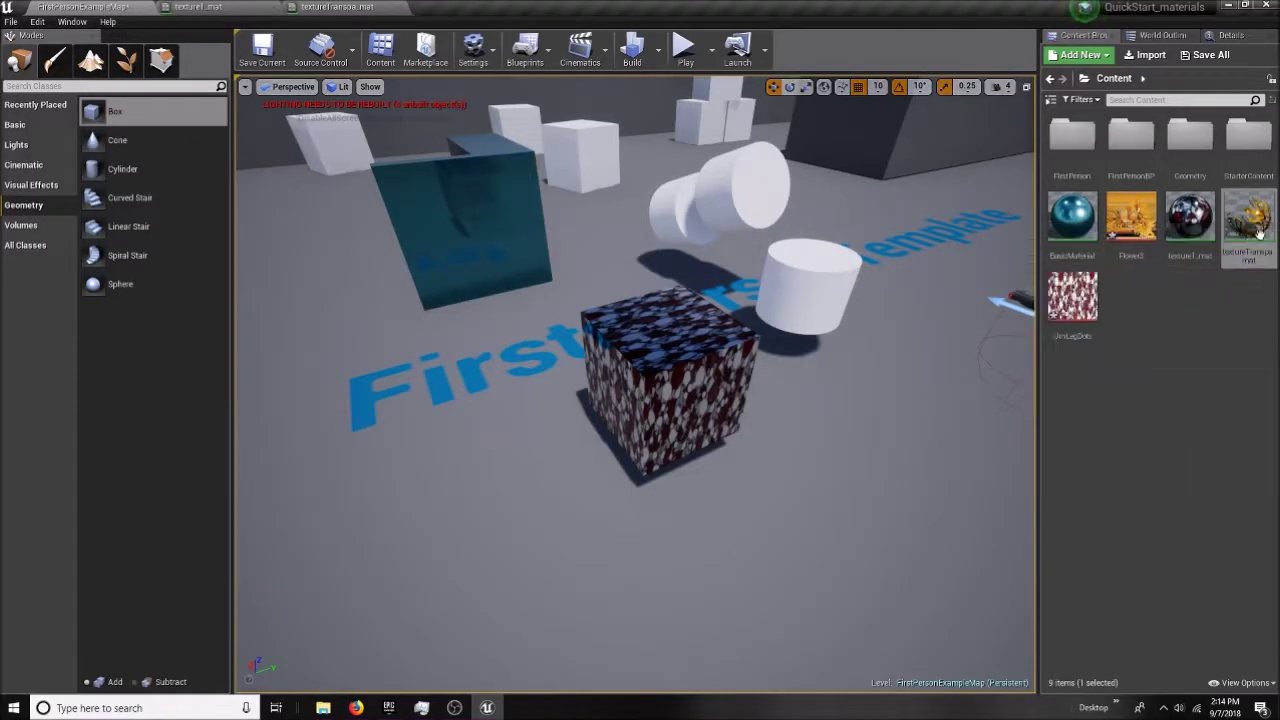
- Apply textureTranspa_mat to the white cylinder beside the textured cube and to another object in the level
{"action": "left_click_drag", "start_coordinate": [1260, 220], "coordinate": [809, 256]}
{"action": "right_click_drag", "start_coordinate": [810, 262], "coordinate": [640, 195]}
{"action": "key", "text": "w"}
{"action": "right_click_drag", "start_coordinate": [640, 380], "coordinate": [640, 325]}
{"action": "left_click_drag", "start_coordinate": [1249, 218], "coordinate": [805, 583]}
{"action": "right_click_drag", "start_coordinate": [805, 583], "coordinate": [843, 575]}
{"action": "scroll", "coordinate": [805, 585], "scroll_direction": "down", "scroll_amount": 6}
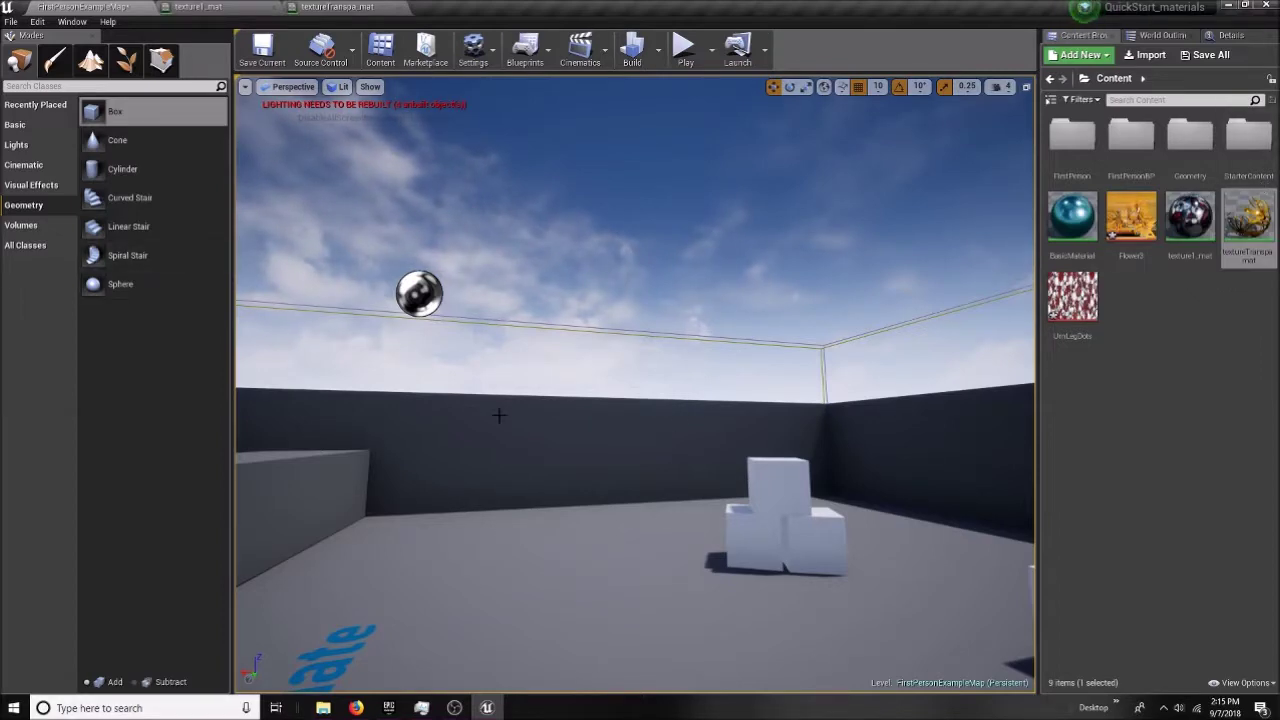
{"action": "right_click_drag", "start_coordinate": [560, 493], "coordinate": [310, 501]}
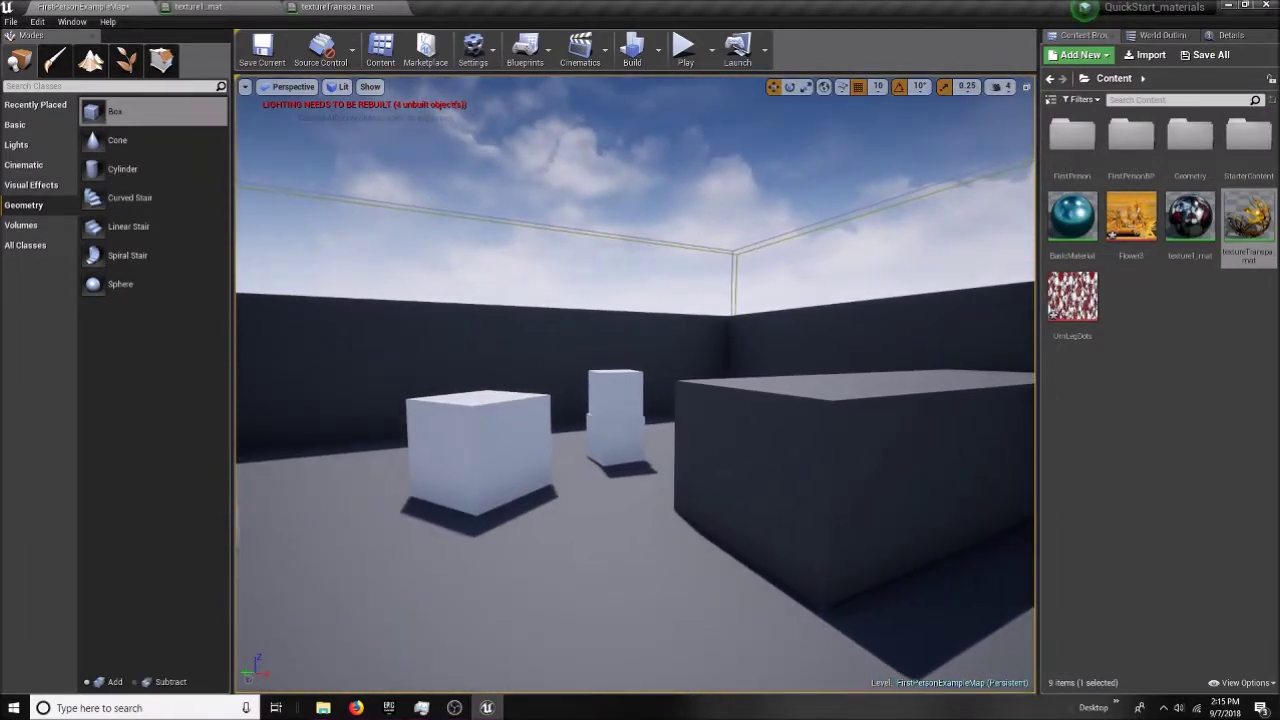